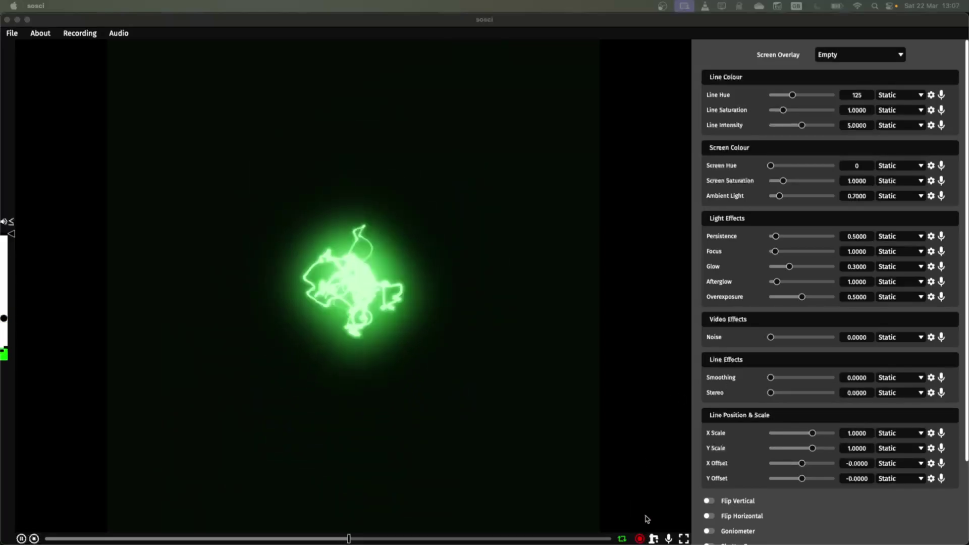
# - Record a few seconds of the oscilloscope and save it as test.mp4 in the tutorials folder
pyautogui.click(645, 516)
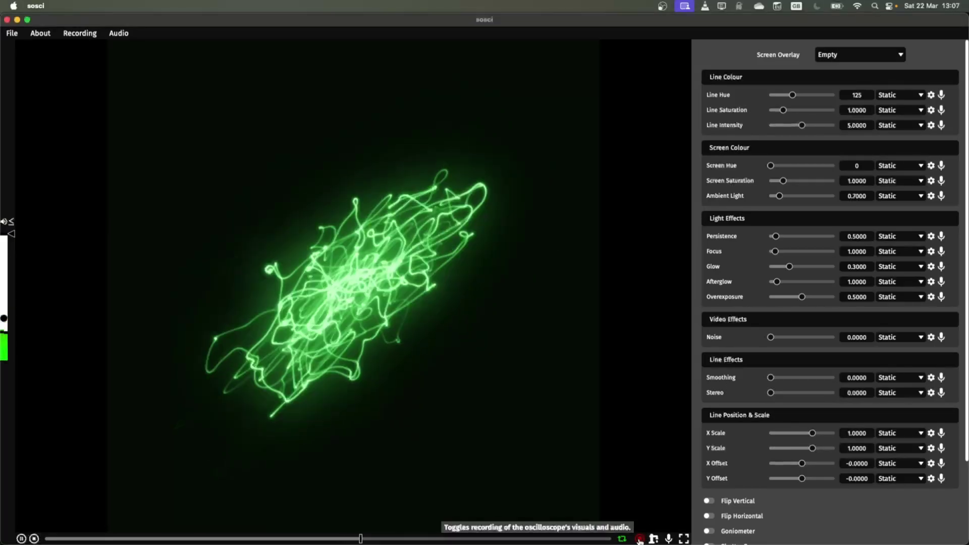
pyautogui.click(640, 539)
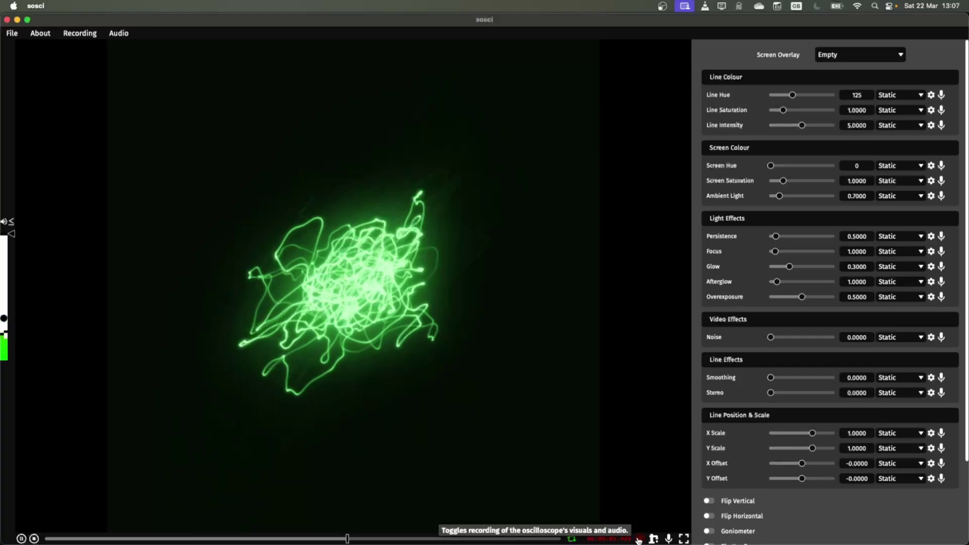
pyautogui.click(639, 539)
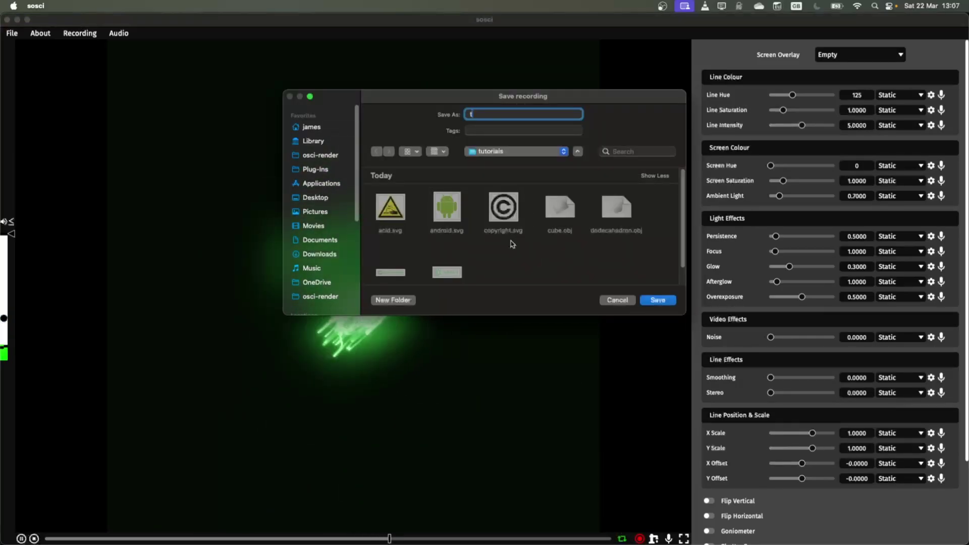
pyautogui.click(656, 300)
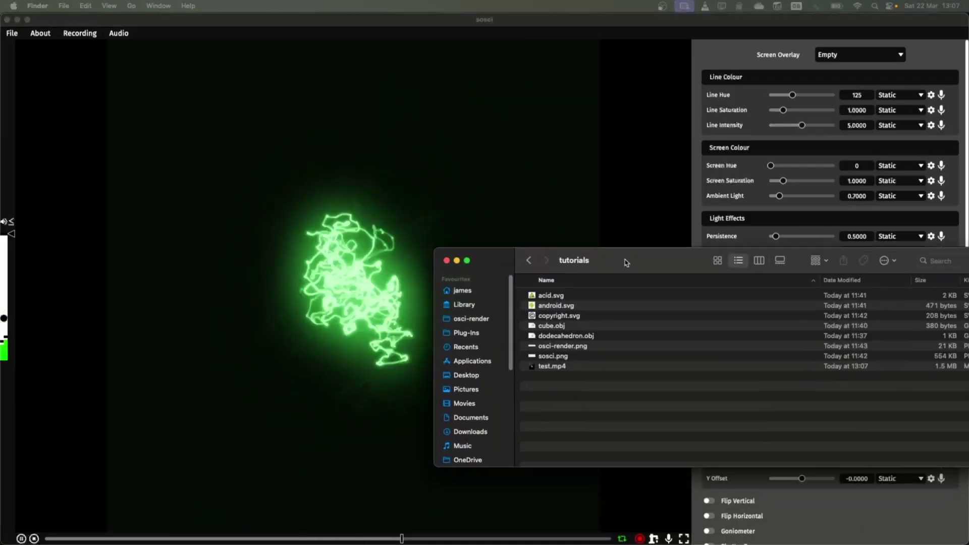
# - Play the 6-second test.mp4 in QuickTime Player, then close its window
pyautogui.doubleClick(586, 326)
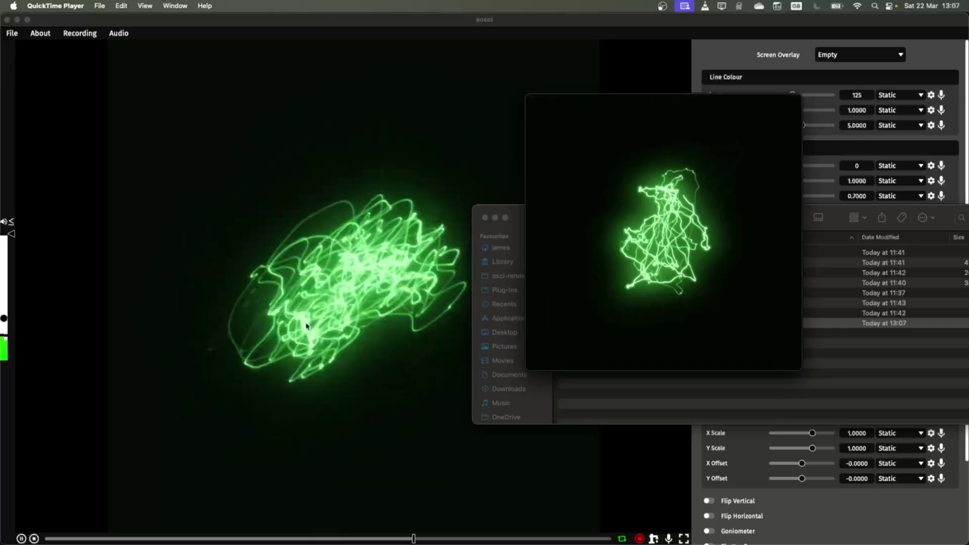
pyautogui.click(452, 316)
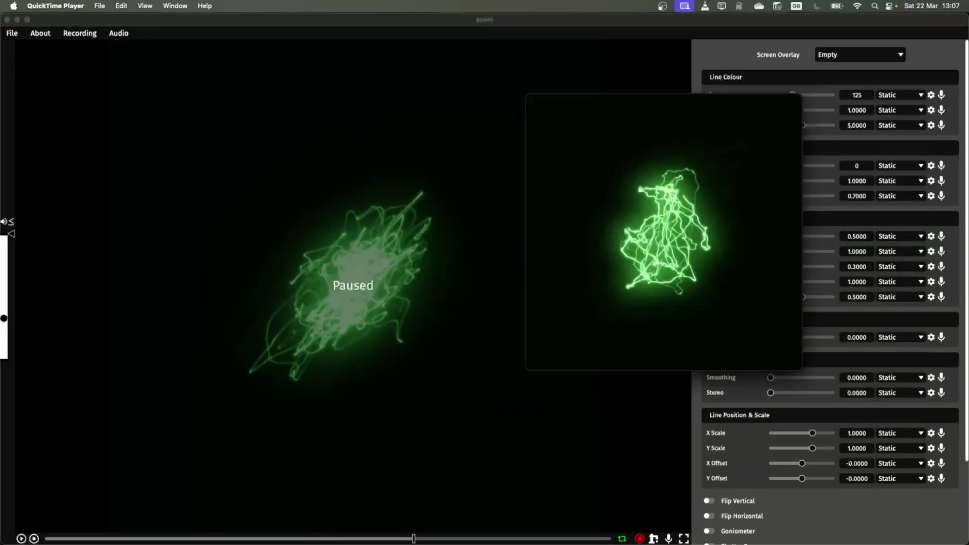
pyautogui.click(677, 311)
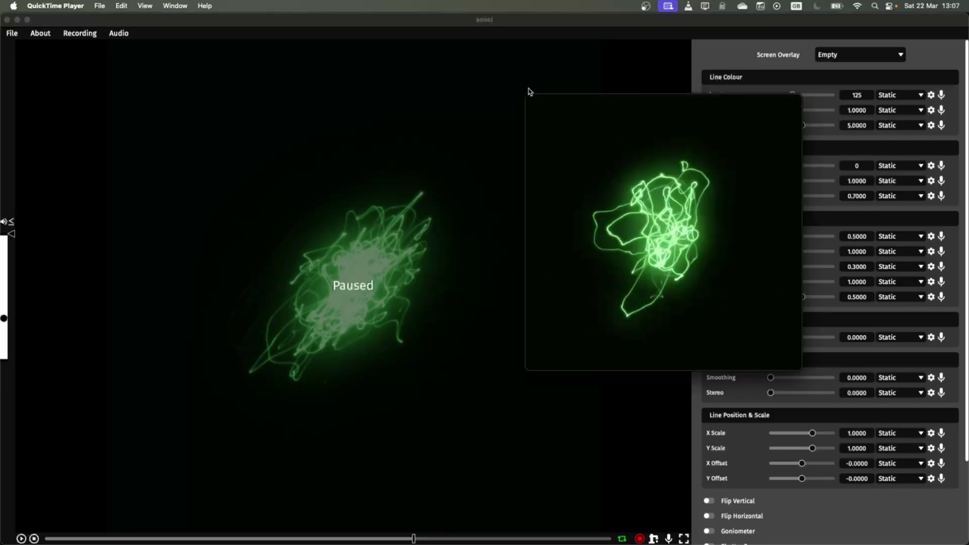
pyautogui.click(532, 103)
# - Open Recording Settings and try Video Quality at 1.0000, then drop it to 0.0000
pyautogui.click(430, 235)
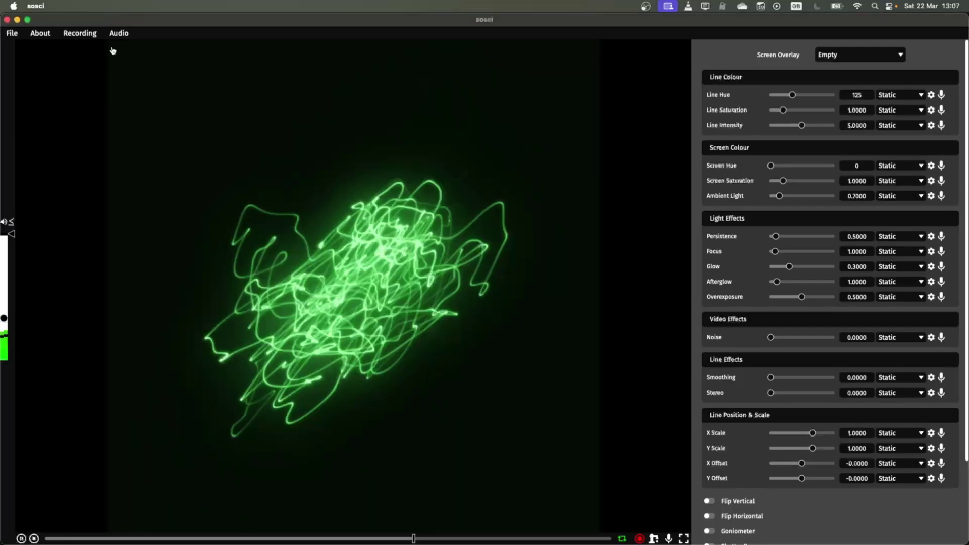
pyautogui.click(80, 34)
pyautogui.click(81, 45)
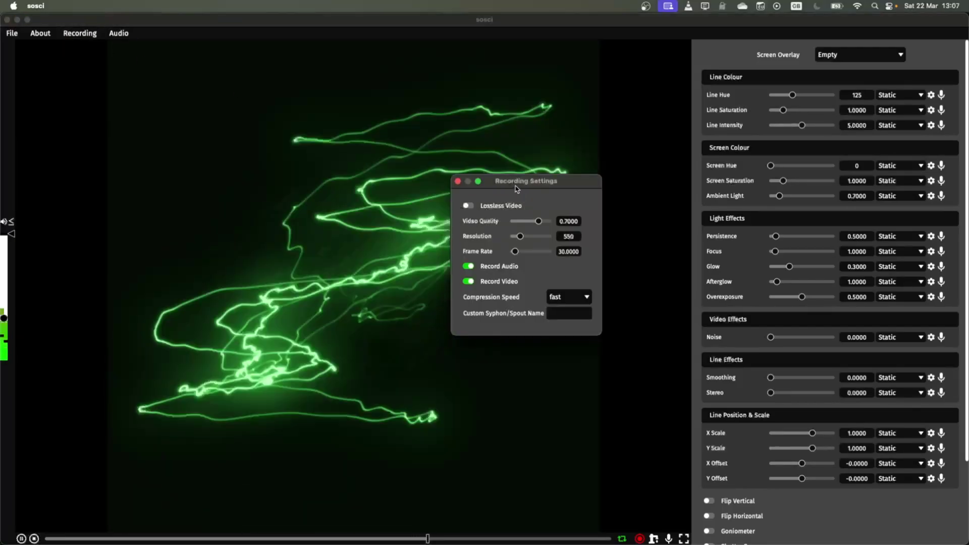
pyautogui.moveTo(516, 183); pyautogui.dragTo(543, 185)
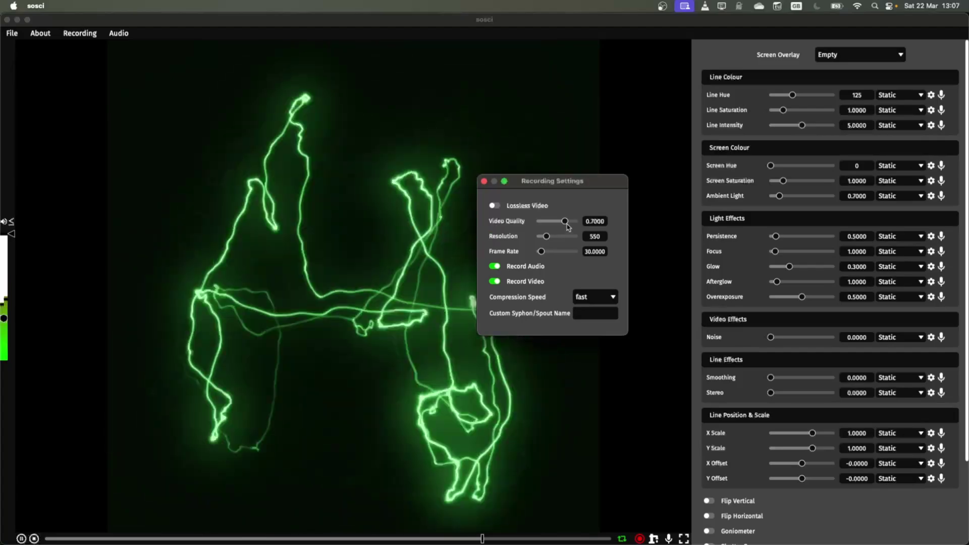
pyautogui.moveTo(565, 221); pyautogui.dragTo(602, 221)
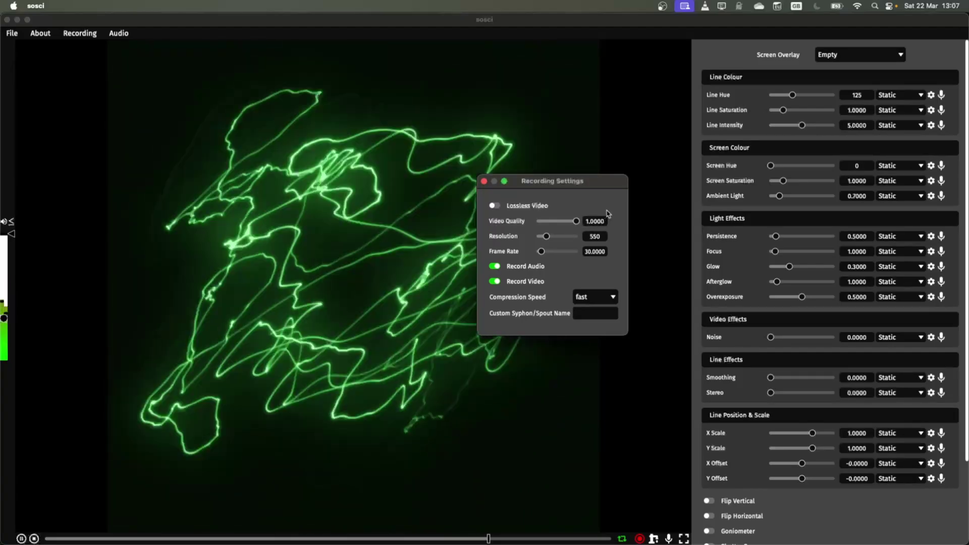
pyautogui.moveTo(576, 222); pyautogui.dragTo(536, 224)
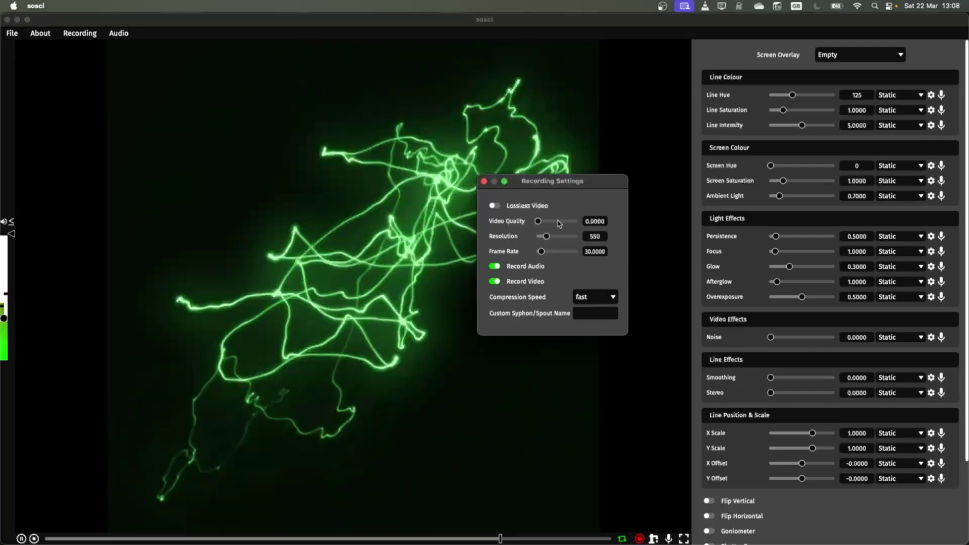
# - Set Video Quality to 0.6600 and raise Resolution from 550 to 1024
pyautogui.click(562, 221)
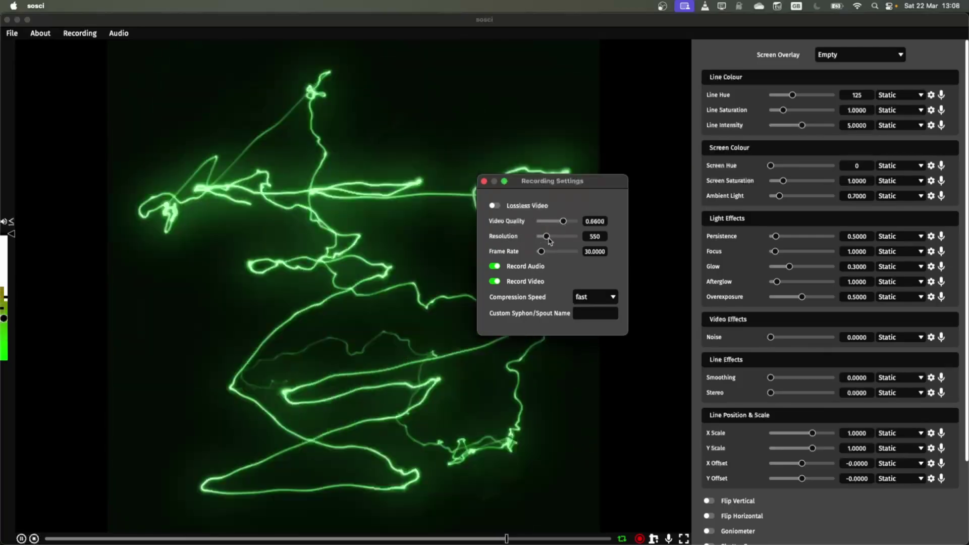
pyautogui.moveTo(549, 240); pyautogui.dragTo(564, 239)
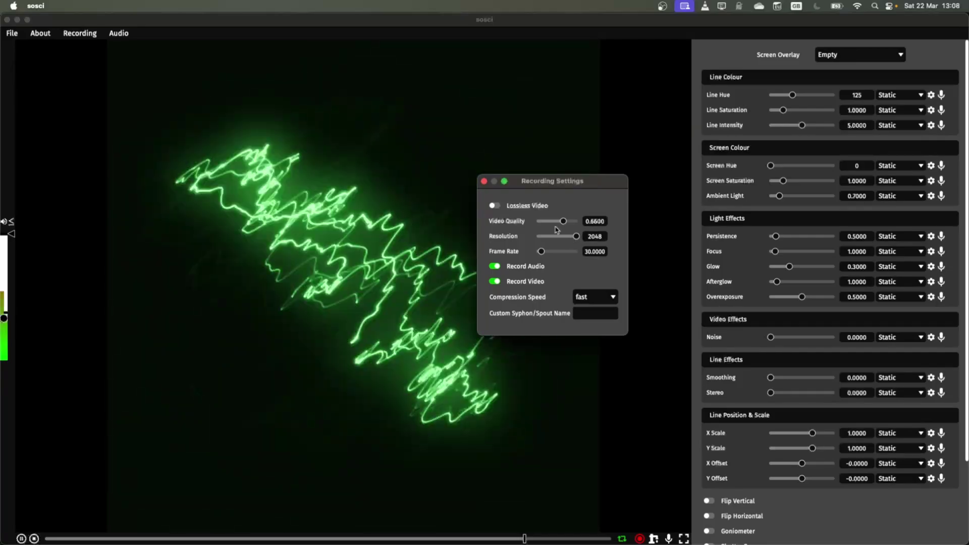
pyautogui.moveTo(575, 241)
pyautogui.mouseDown()
pyautogui.moveTo(536, 242)
pyautogui.moveTo(570, 235)
pyautogui.mouseUp()
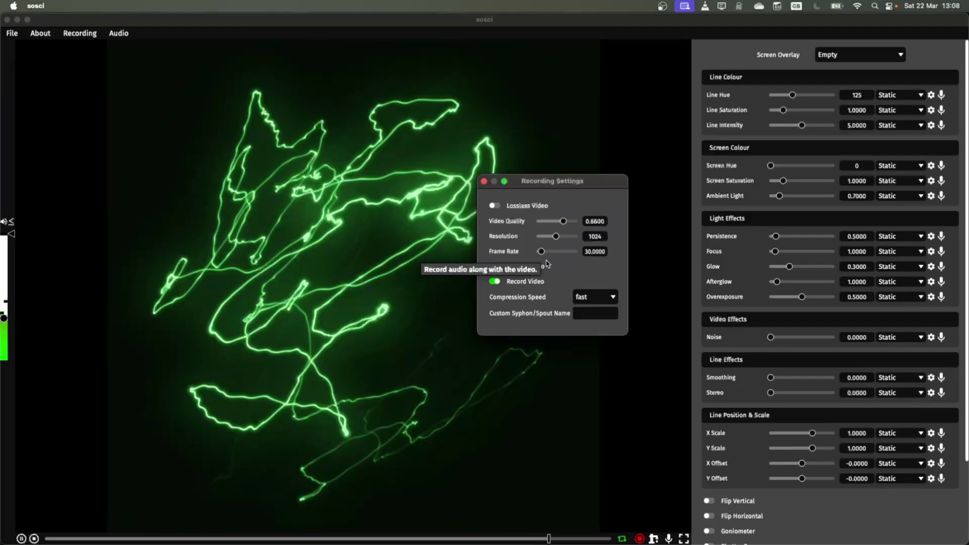
# - Change the recording frame rate from 30 to 60 by entering 60
pyautogui.moveTo(543, 254)
pyautogui.mouseDown()
pyautogui.moveTo(573, 252)
pyautogui.moveTo(548, 252)
pyautogui.mouseUp()
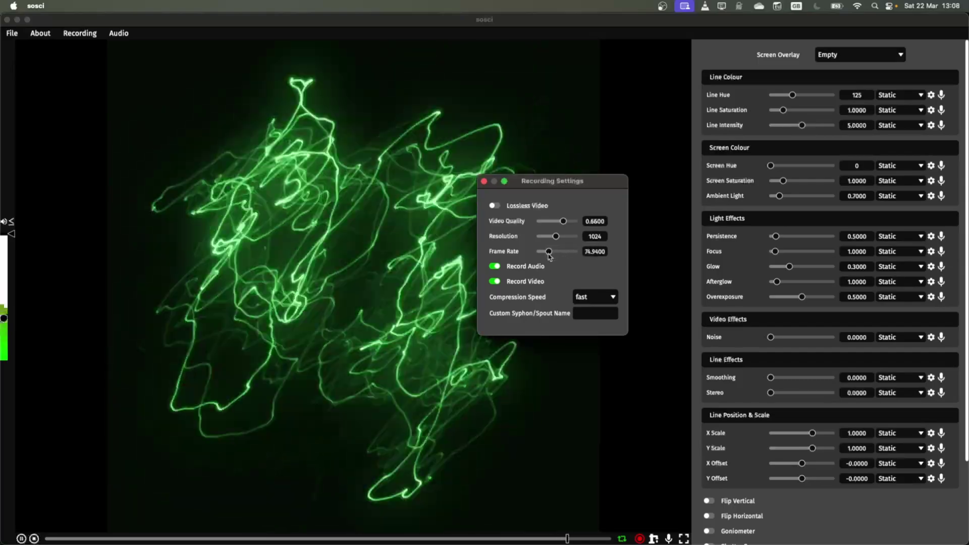
pyautogui.click(595, 251)
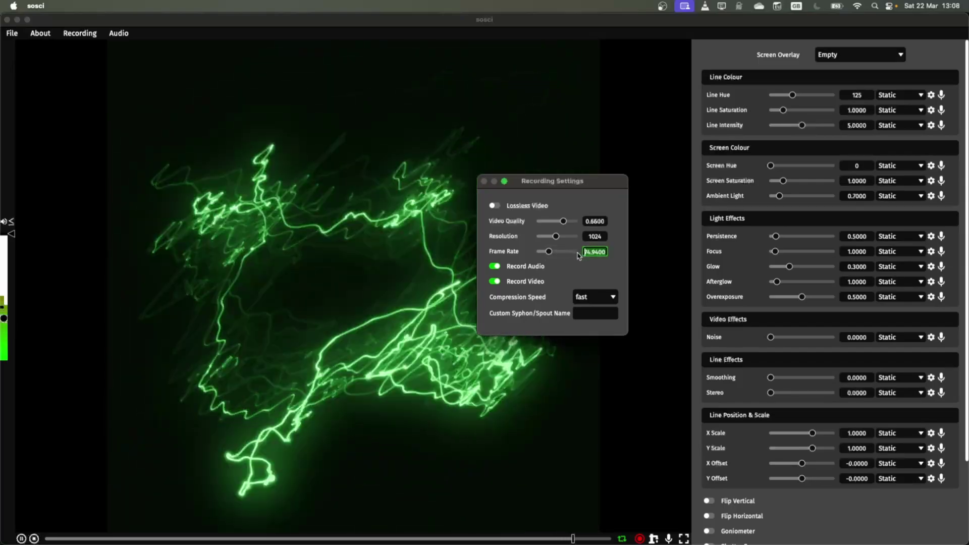
pyautogui.write('60')
pyautogui.press('Return')
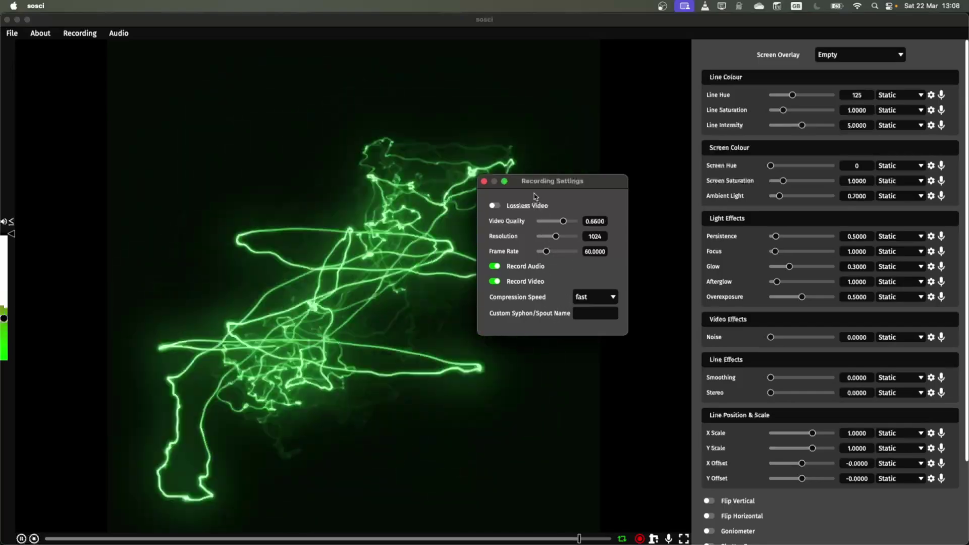
# - Move the Recording Settings window up and left, keeping Record Audio and Record Video on
pyautogui.moveTo(517, 183); pyautogui.dragTo(675, 178)
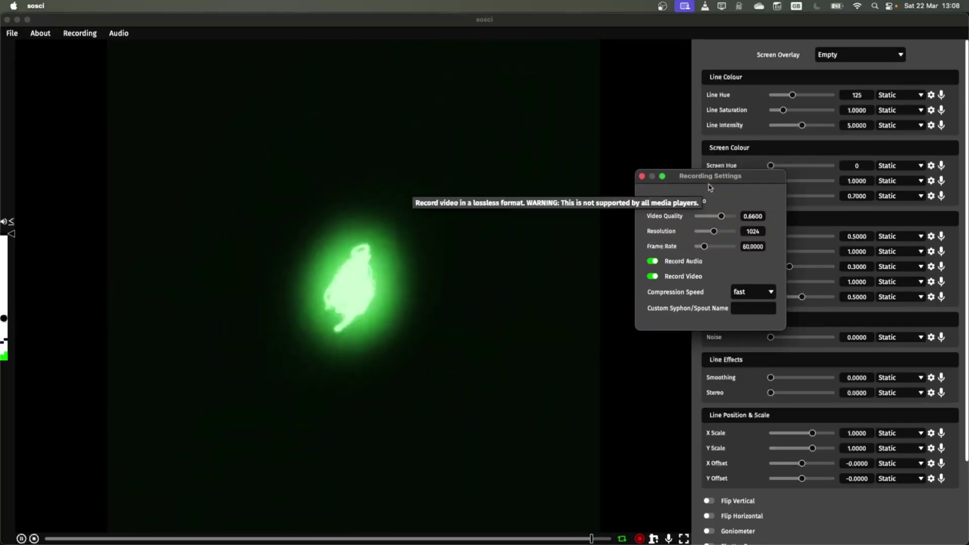
pyautogui.moveTo(703, 178); pyautogui.dragTo(645, 151)
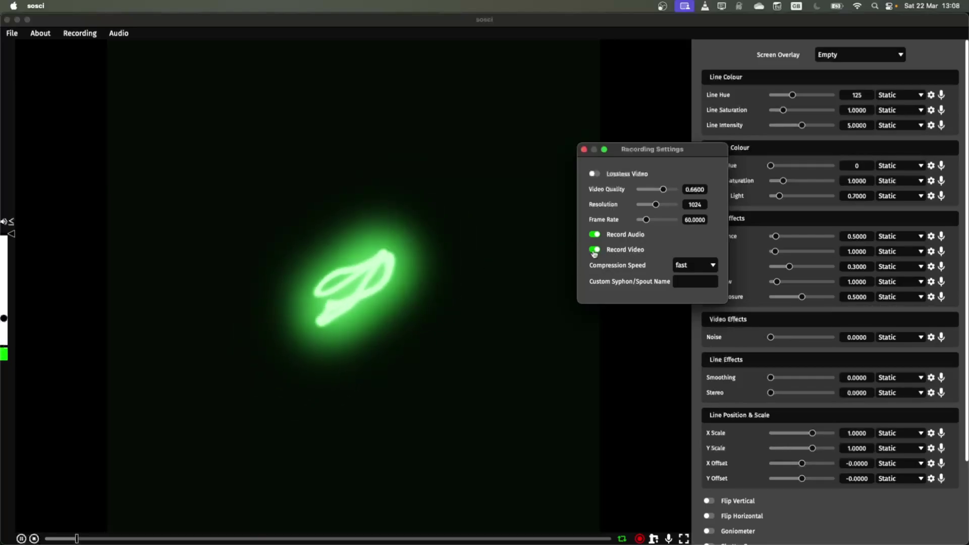
pyautogui.click(594, 235)
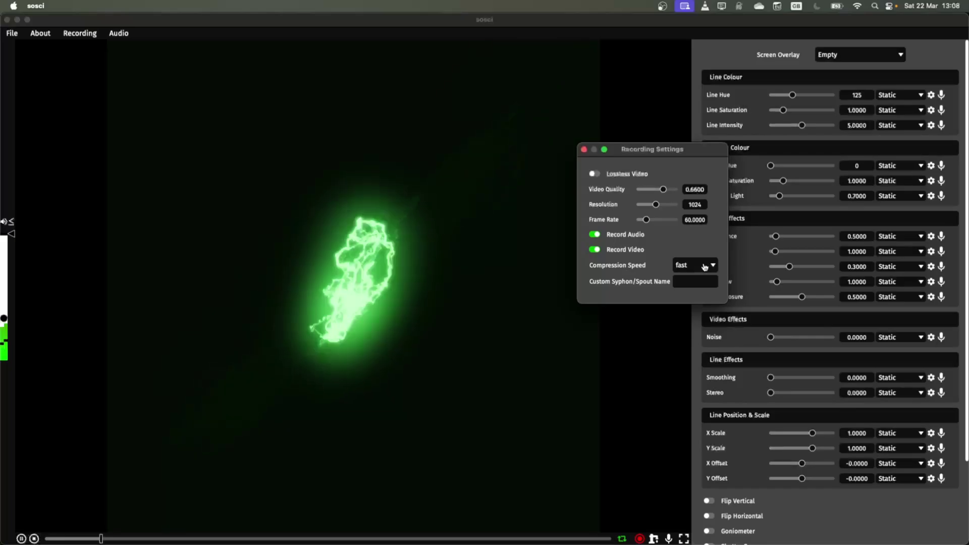
pyautogui.click(704, 267)
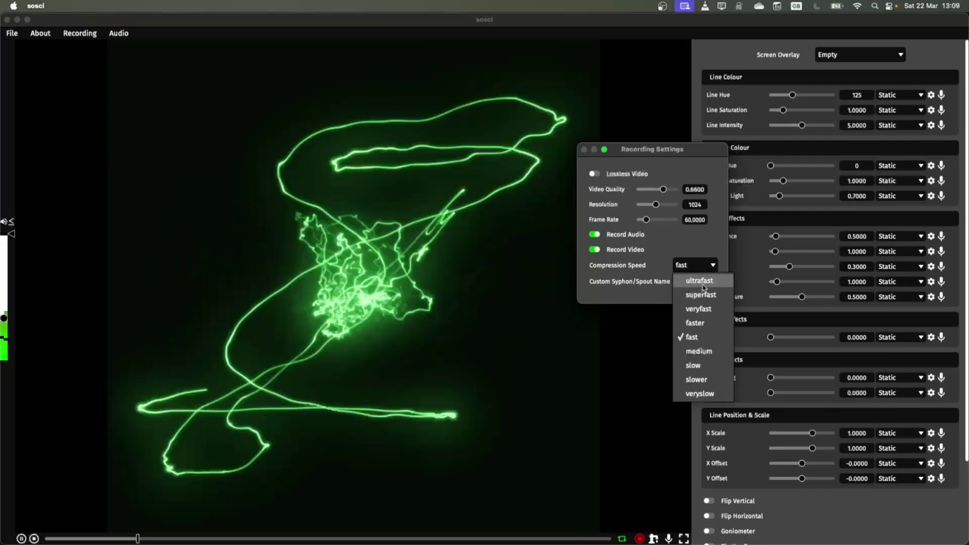
pyautogui.click(705, 264)
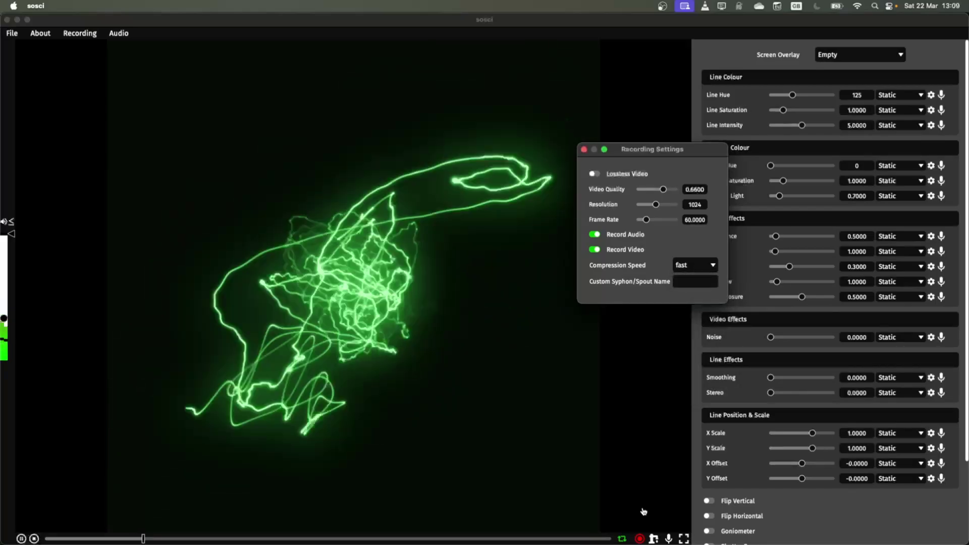
pyautogui.click(699, 268)
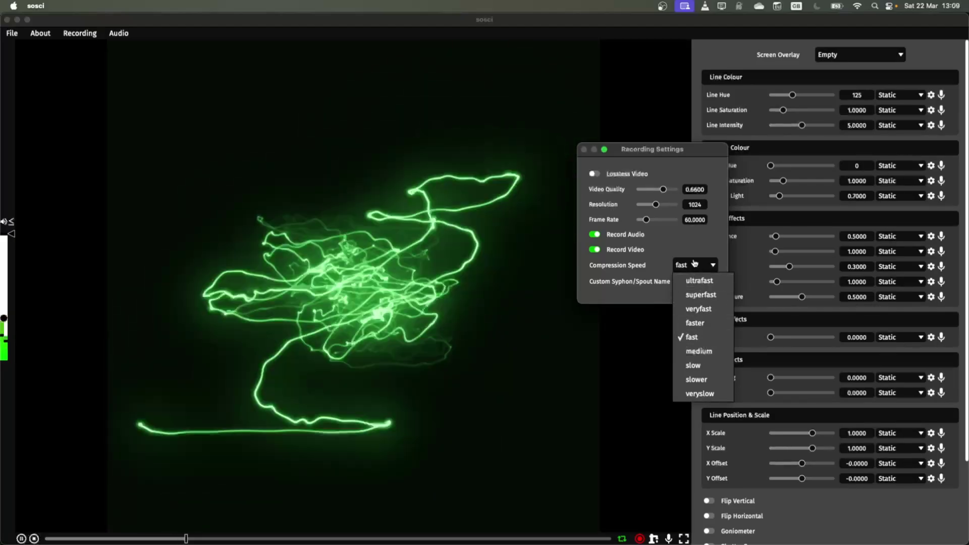
pyautogui.click(694, 262)
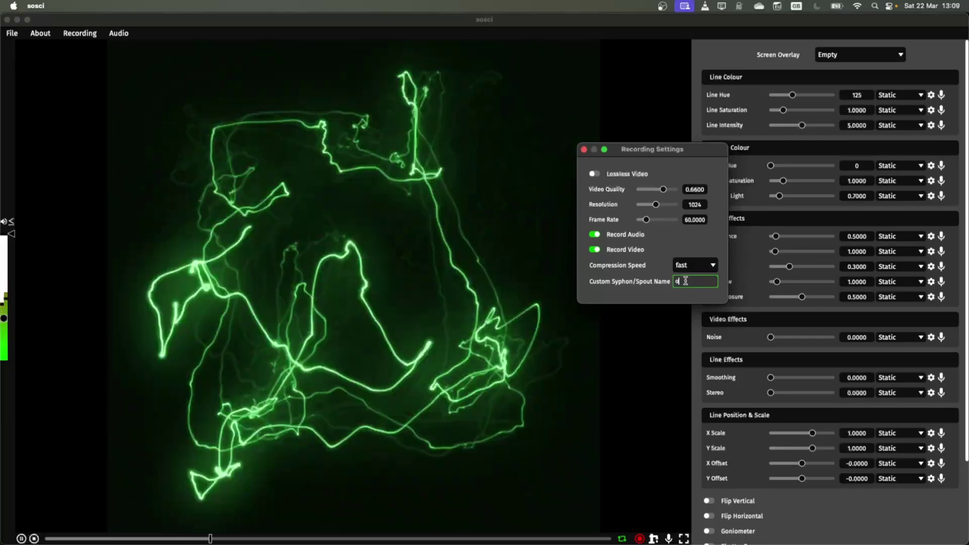
# - Replace the Syphon/Spout name osci with myspoutoutput and close Recording Settings
pyautogui.write('oscirende')
pyautogui.doubleClick(685, 280)
pyautogui.press('BackSpace')
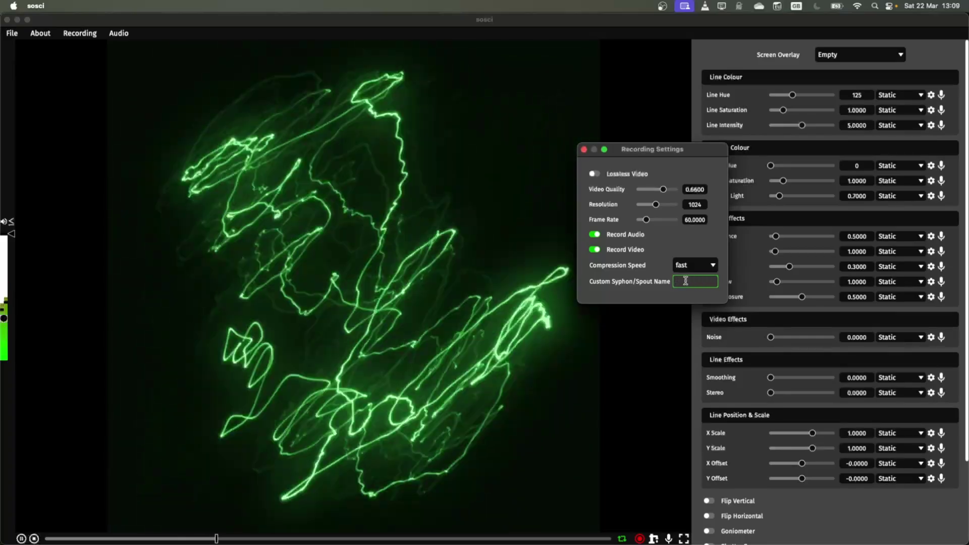
pyautogui.write('mys')
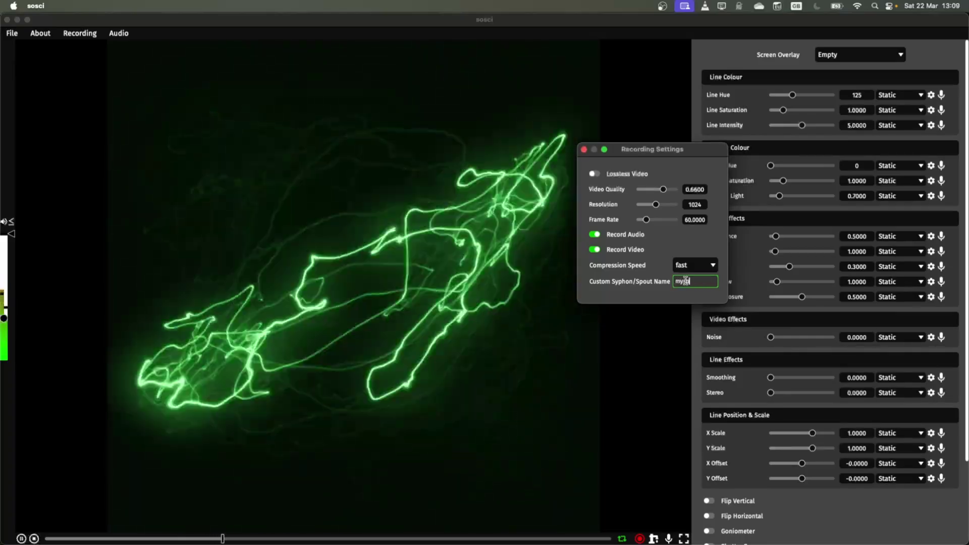
pyautogui.write('poutoutput')
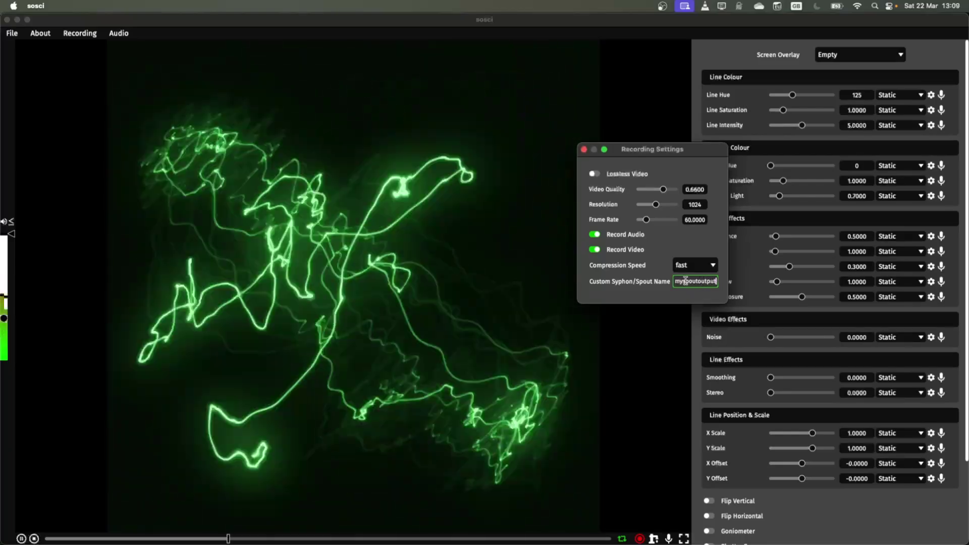
pyautogui.press('Return')
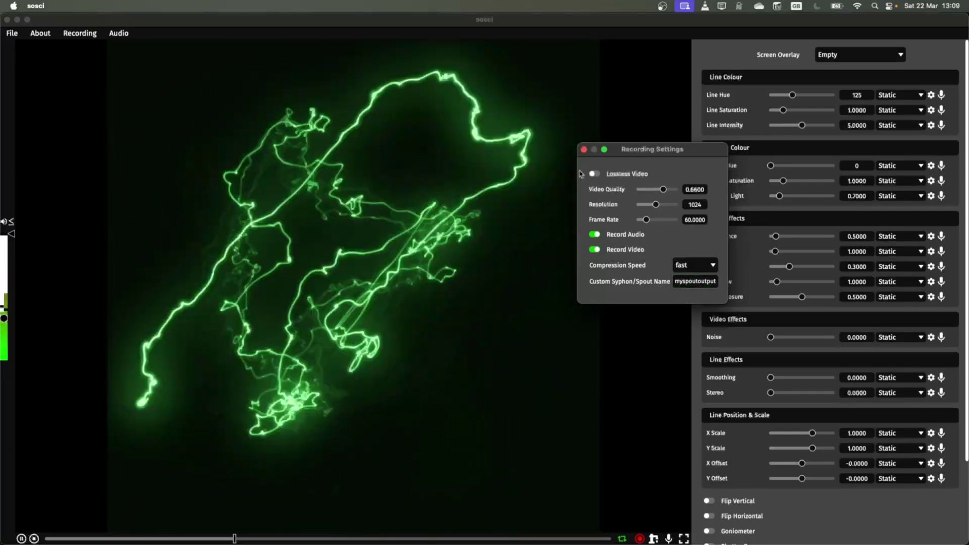
pyautogui.click(585, 149)
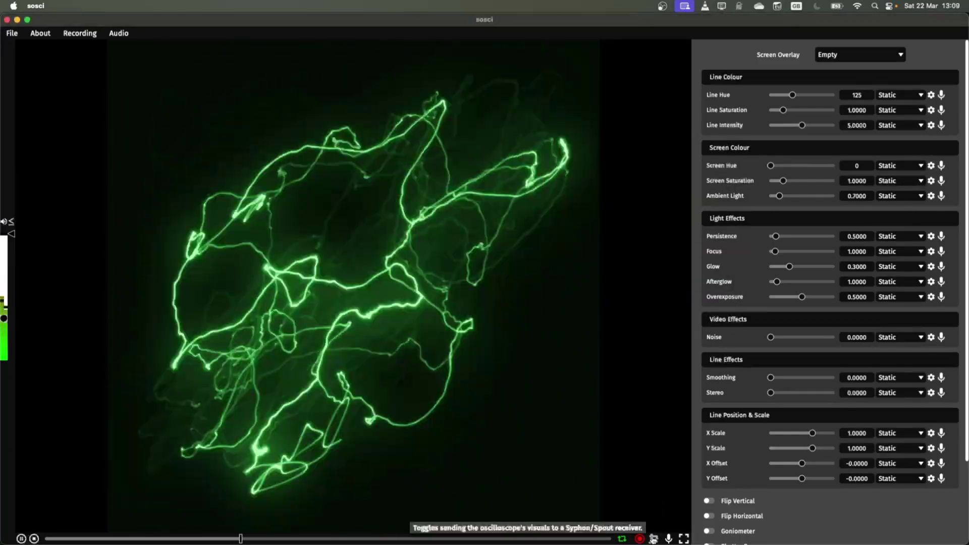